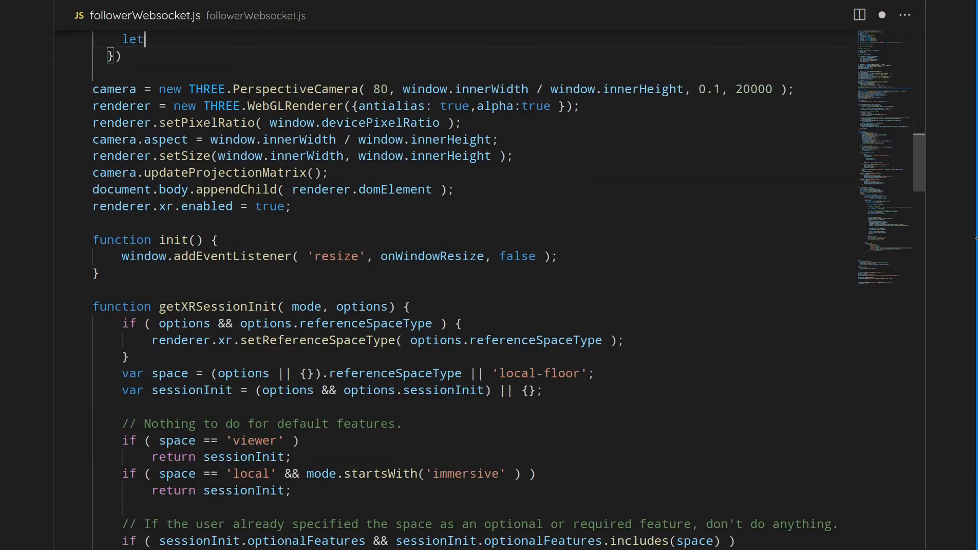
text(channelName = document.getElementById('channelName');)
- Hide the channel inputs, create the QRCode, and open a ReconnectingWebSocket for the team with binaryType option
key(Return)
text(document.getElementById('channelS)
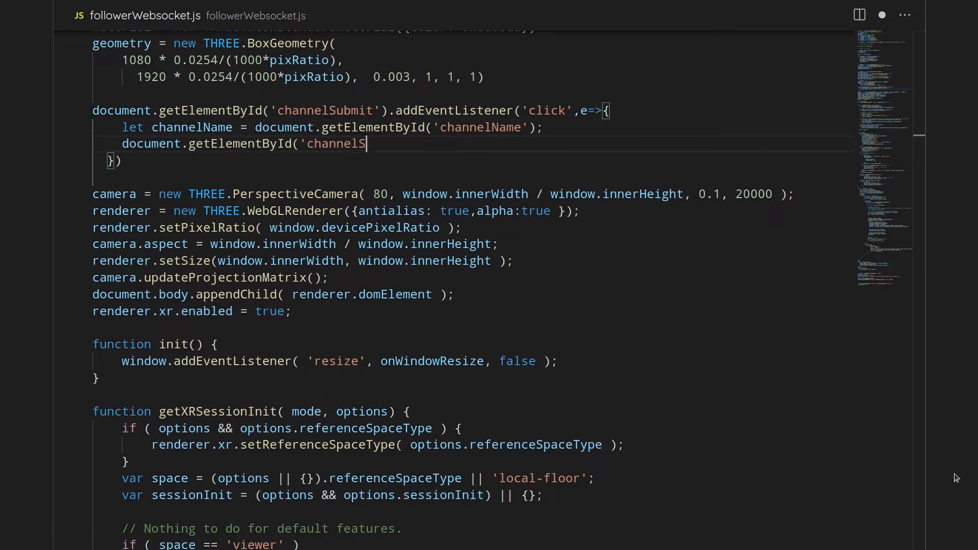
text(ubmit').style.display = 'none';)
key(Return)
text(channelN)
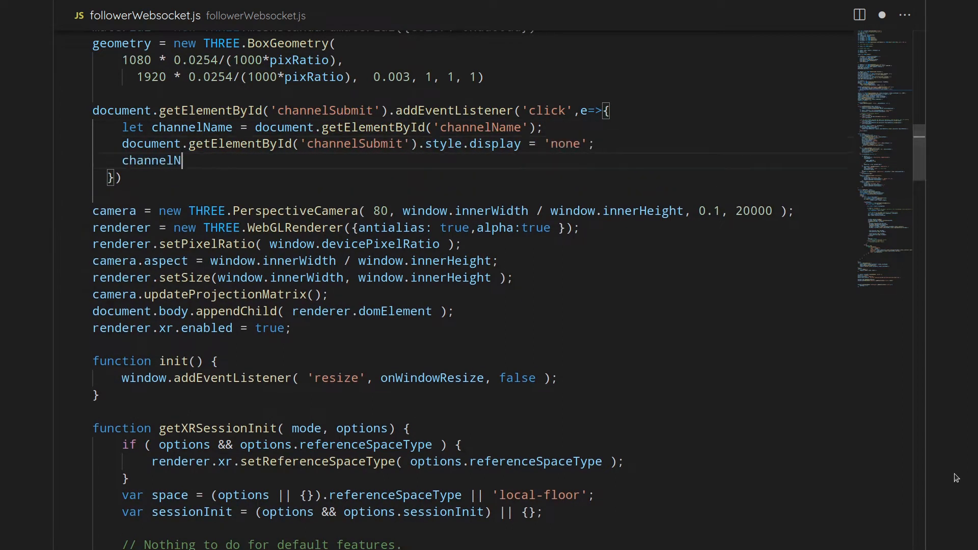
text(ame.style.display = 'none'; let qrImg = new QRCode(document.getElementById("qrCode"), channelName.va)
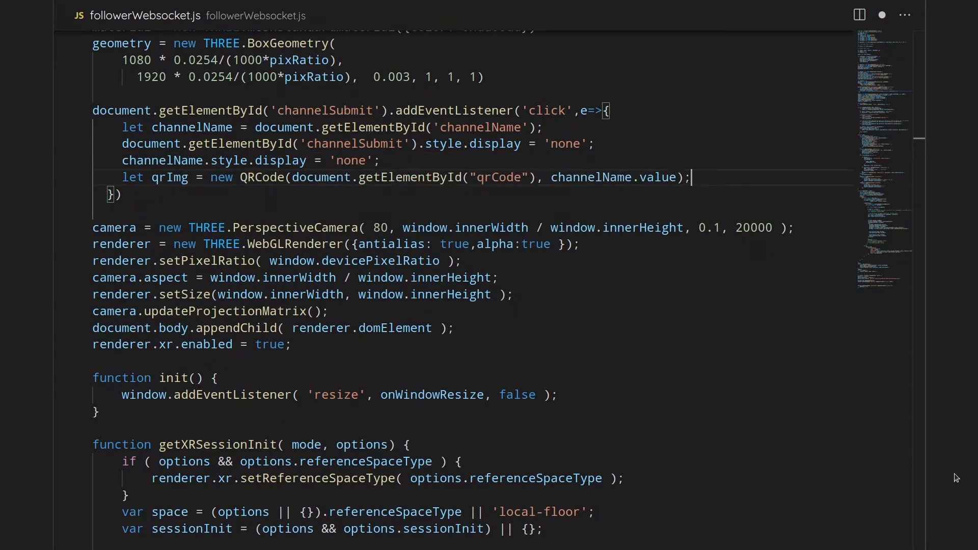
text(lue);)
key(Return)
text(createImageBitmap(qrImg._oDrawing._elCanvas).then(x=>{imgBitmap = x});)
key(Return)
text(socket = new ReconnectingWebSocket(`wss://weaves.ca/ws/arTeam/${c)
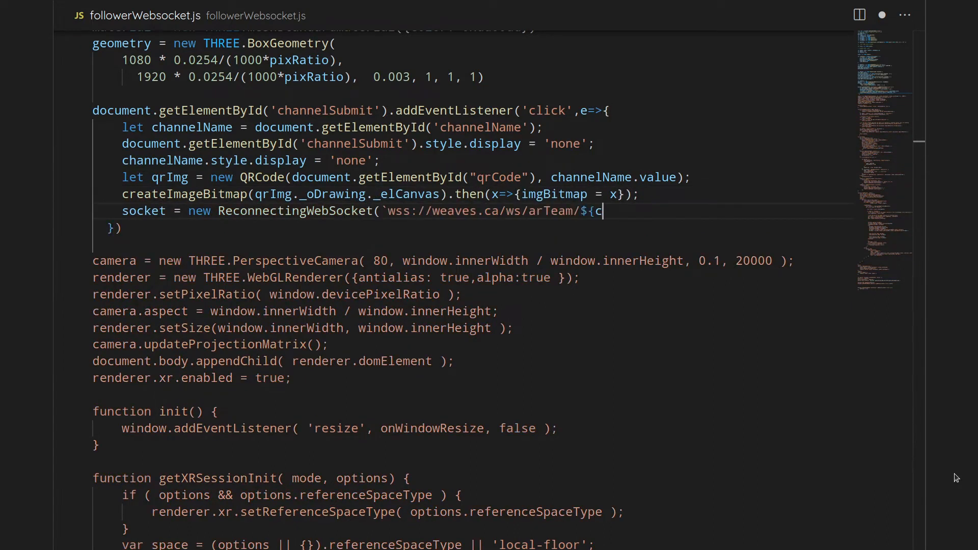
text(hannelName.value}`, null ,{)
key(Return)
text(timeoutInterva)
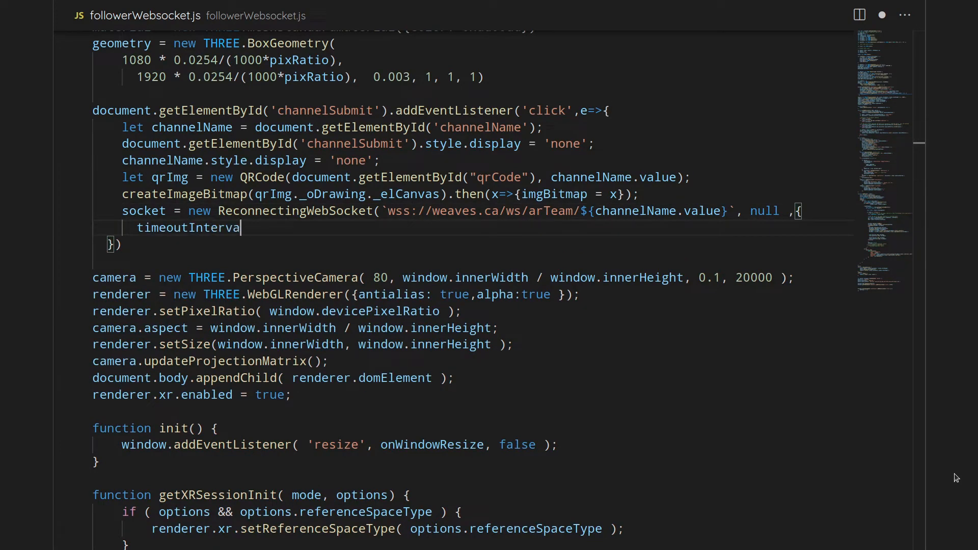
text(l: 2000,)
key(Return)
text(maxReconnectAttempts: 10,)
key(Return)
text(binary)
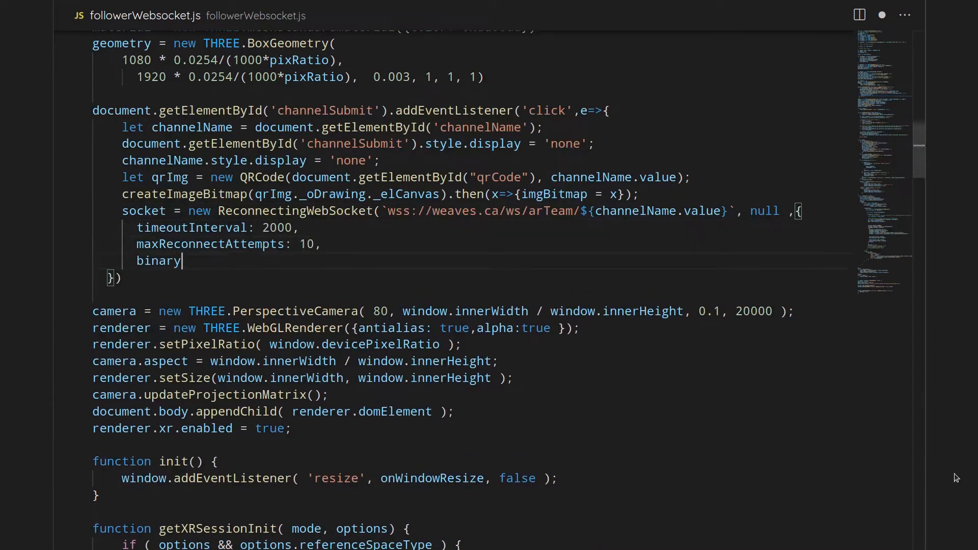
text(Type: 'arraybuffer')
key(Return)
text(})     socket.onmessage = e=>{)
- In socket.onmessage, handle the connect branch: store myIndex and create a phone mesh per connected device
key(Return)
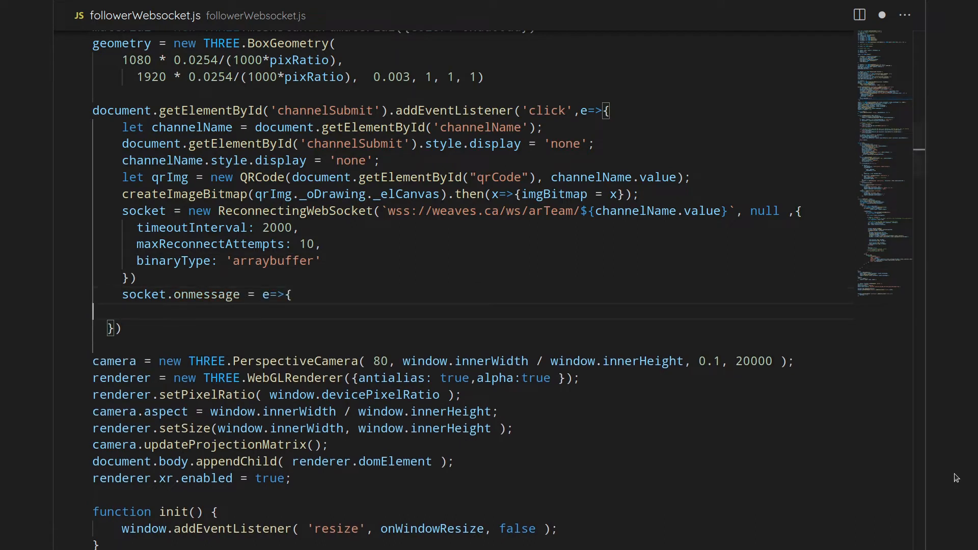
text(let data = JSON.parse(e.data) if(data.type == 'connect'){)
key(Return)
text(connects = data.connects)
key(Return)
text(myIndex = data.index)
key(Return)
text(for(let connect of connects){)
key(Return)
text(let newMesh = new THREE.Mesh(geometry, material );)
key(Return)
scroll(962, 479, down, 2)
text(phones[connect] = newMesh;)
key(Return)
text(scene.add(newMesh))
key(Return)
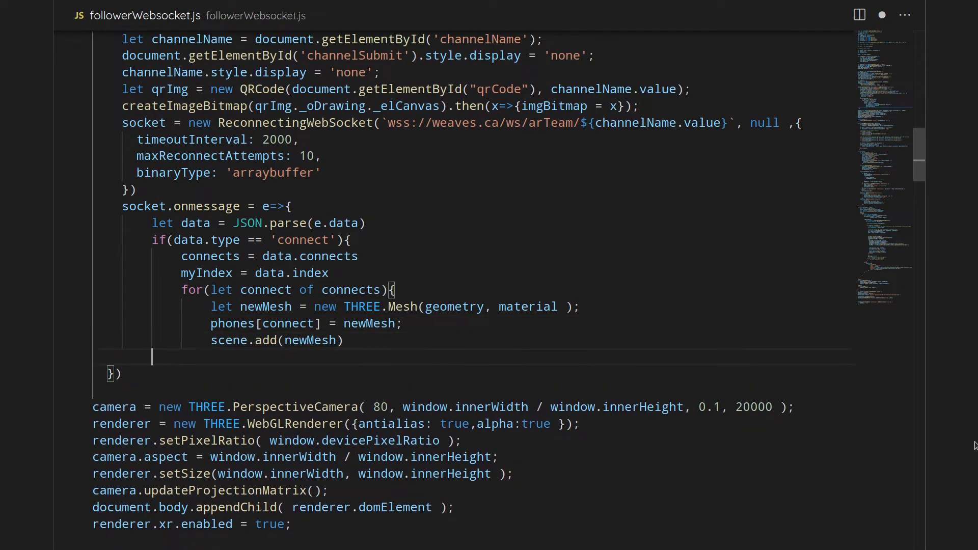
text(})
key(Return)
text(QR code defined here?)
- In the else branch, unpack the message, create a missing phone mesh, and copy its position and quaternion
key(Return)
text(}else{)
key(Return)
text(// maybe eventually multiplexing would make sense)
key(Return)
text(let {position, quaternion,)
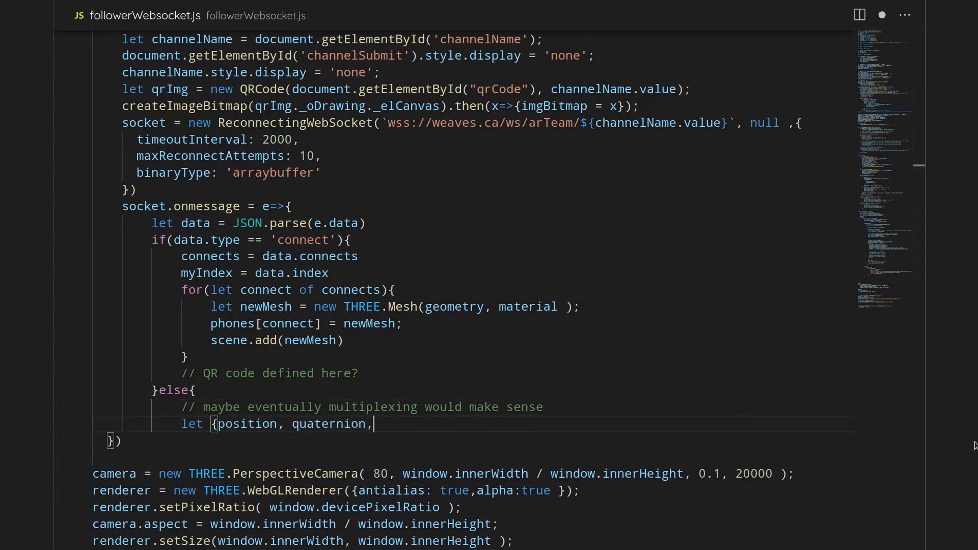
text( index} = data)
key(Return)
text(if(!phones[index]){)
key(Return)
text(let newMesh = new THREE.Mesh( geometry, material );)
key(Return)
text(phone)
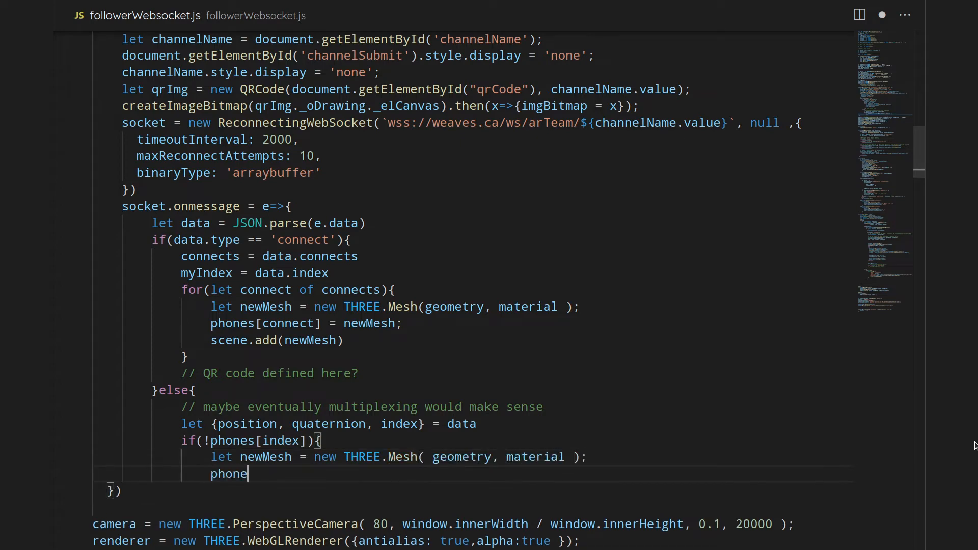
text(s[index]  =)
scroll(905, 427, down, 5)
text( newMesh;)
key(Return)
text(scene.add(newMesh) } phones)
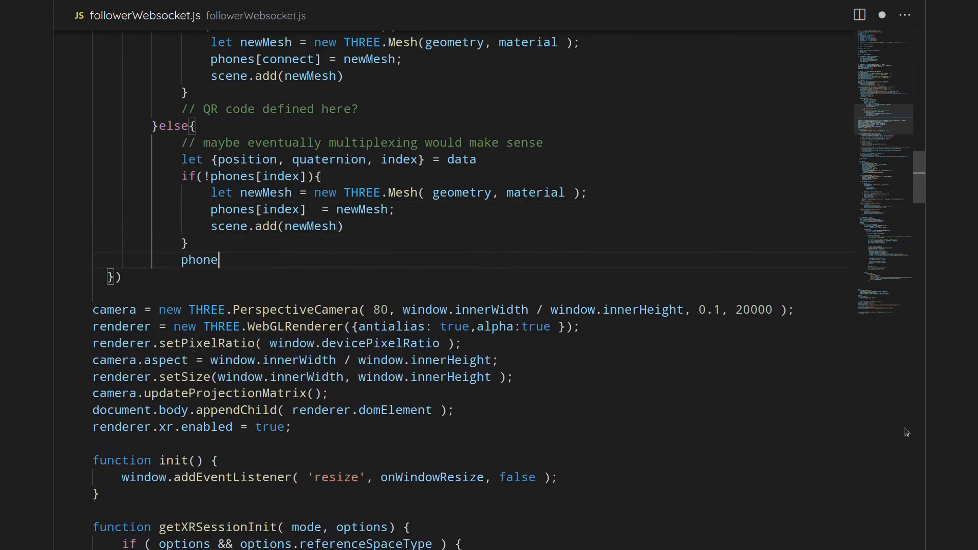
text([index].position.copy( new THREE.Vector3(...position)))
key(Return)
text(phones[index].quaternion.copy( new THREE.Quaternion(...quaternion)
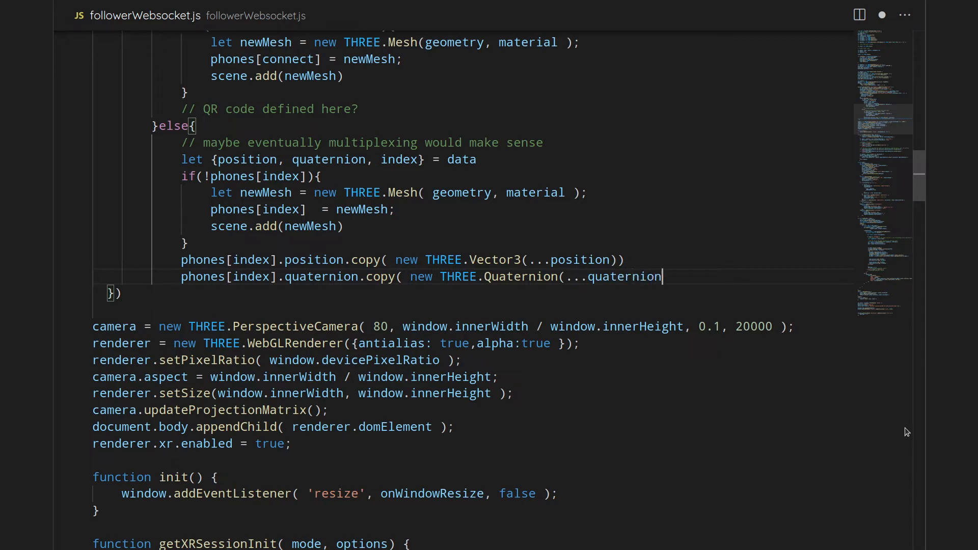
text()))
key(Return)
key(Return)
text(})
key(Return)
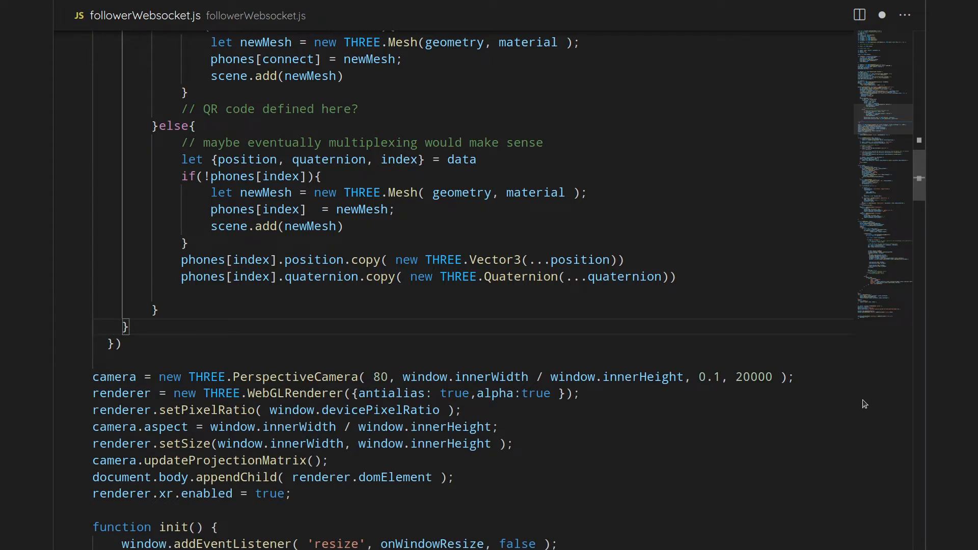
text(if(getOrigin){)
- In onXRFrame, loop over image tracking results and read the tracked image index, position and orientation
key(Return)
text(const)
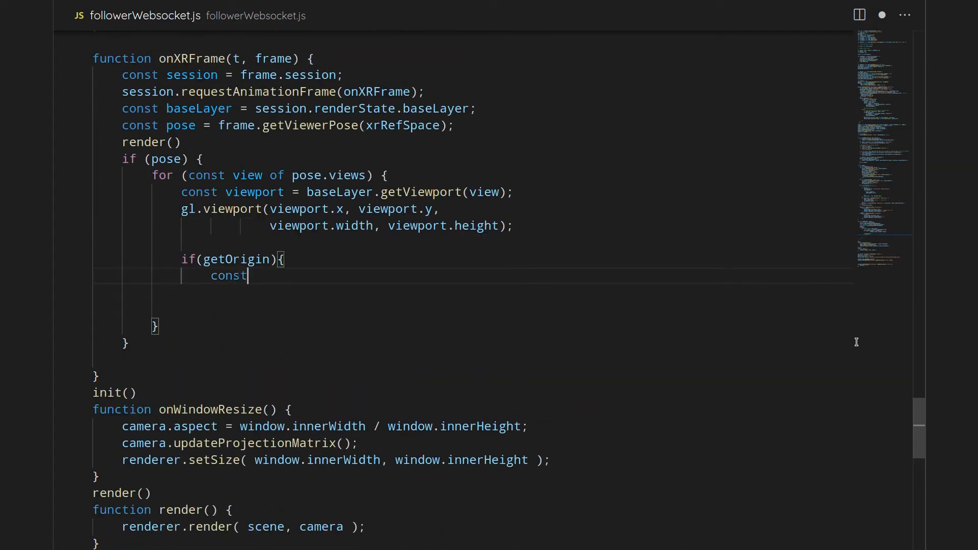
text( results = frame.getImageTrackingResults();)
key(Return)
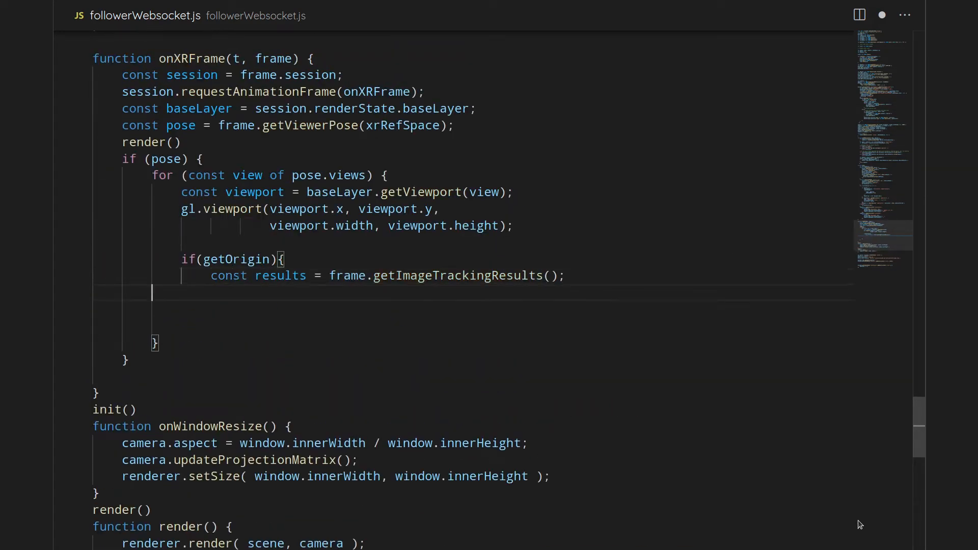
text(for (const result of results) {)
key(Return)
key(Return)
text(const state = result.trackingState;)
key(Return)
key(Return)
text(if (state == "tracked") {)
key(Return)
scroll(840, 516, down, 5)
text(// The result's index is the image's position in the trackedImages array specified)
key(Return)
text(const imageInd)
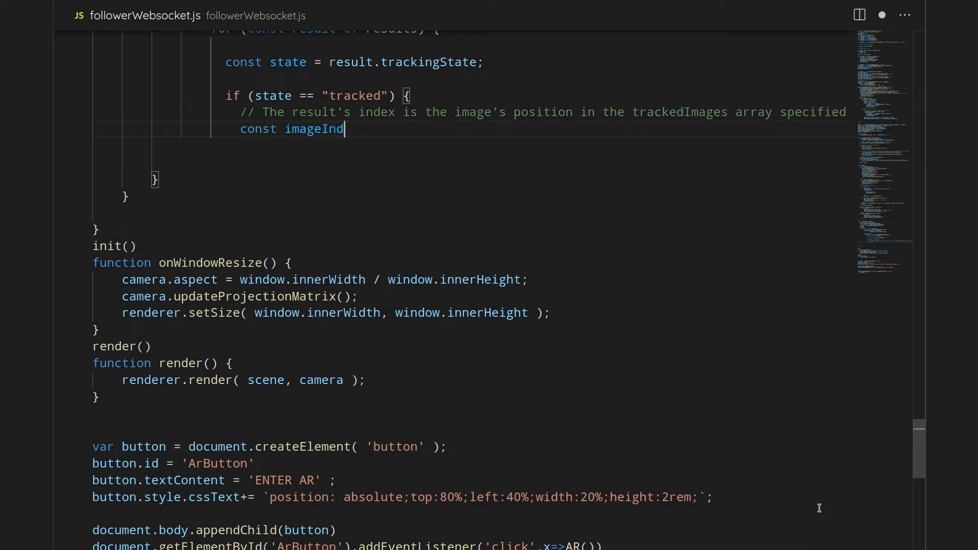
text(ex = result.index;)
key(Return)
key(Return)
text(// Get the pose of the image relative to a reference space.)
key(Return)
text(const pose1 = frame.getPose(result.imageSpace, xrRefSp)
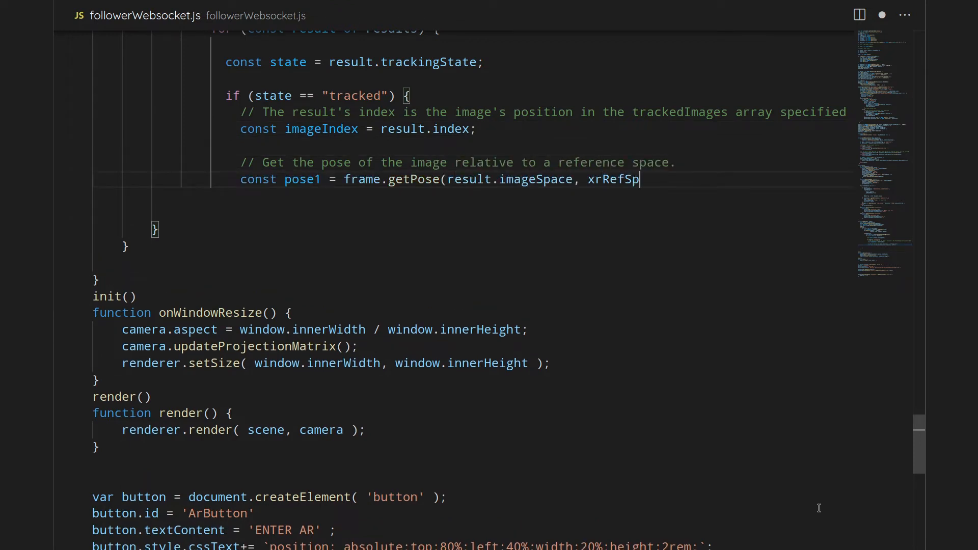
text(ace);)
key(Return)
text(pos = pose1.transform.position)
key(Return)
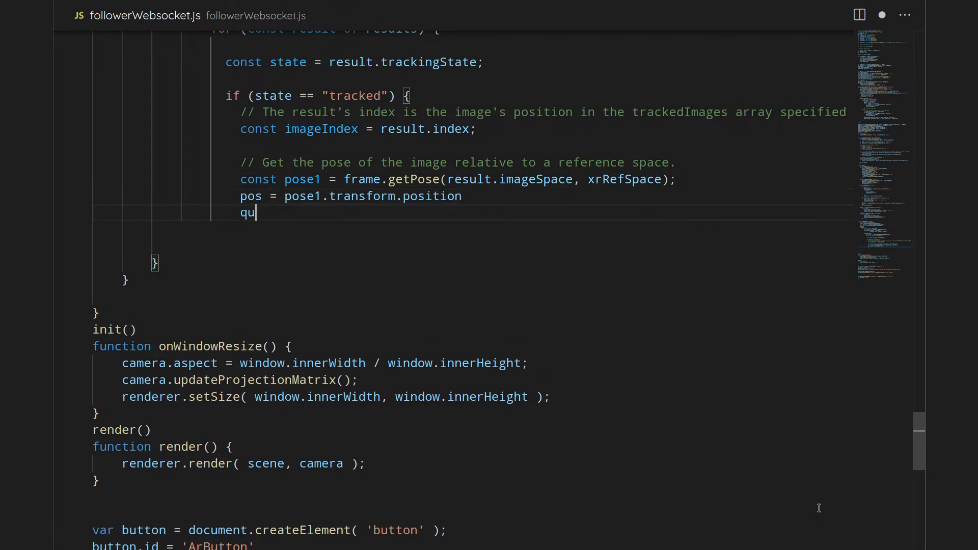
text(quat = pose1.transform.orientation)
key(Return)
key(Return)
key(Return)
key(Return)
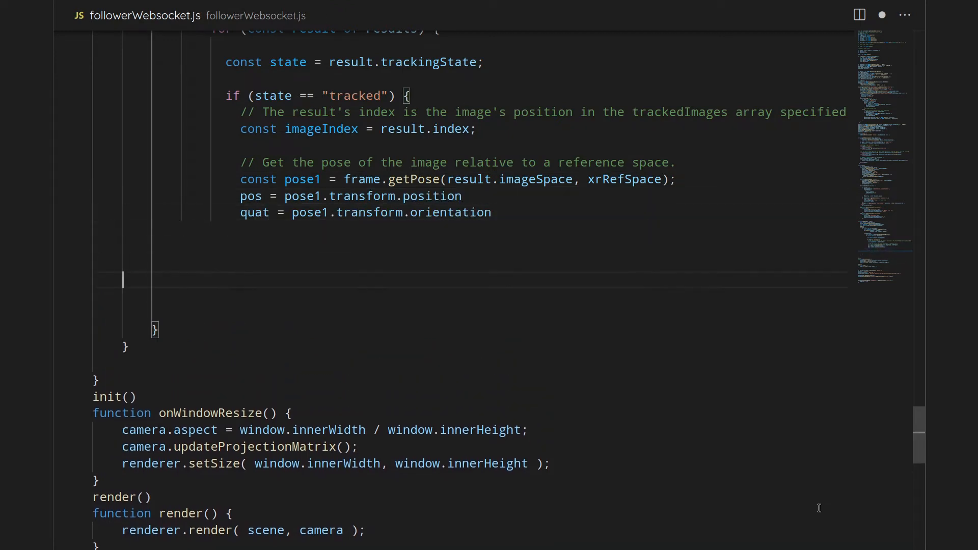
text(firstPos.copy(pos.toJSON()))
- Compute firstQuat, draw its axes, and inside a try block derive secondQuat, thirdQuat and thirdPos
key(Return)
text(firstQuat.copy(qua)
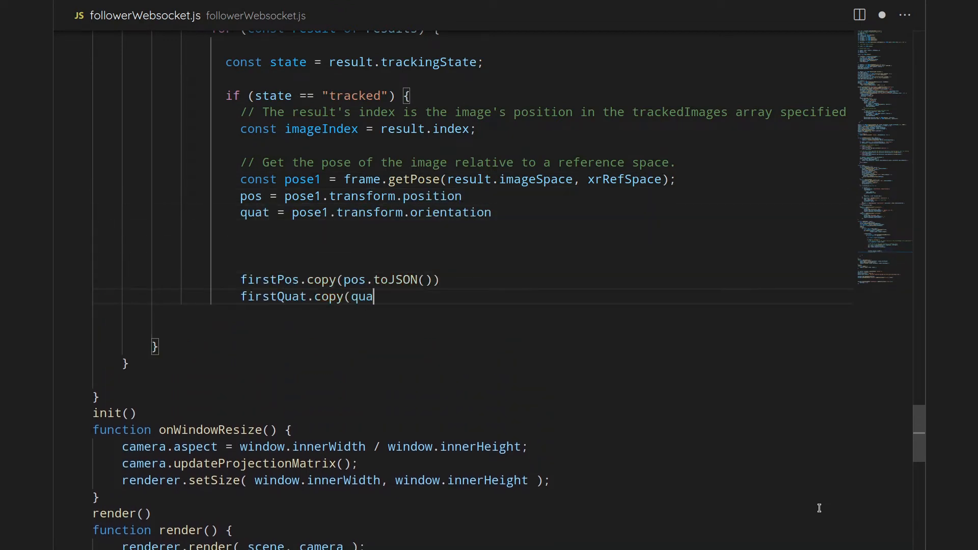
text(t.toJSON()).multiply(quat270x))
key(Return)
text(createAxes(firstPos, firstQuat))
key(Return)
text(try{)
key(Return)
text(secondPos.copy(ph)
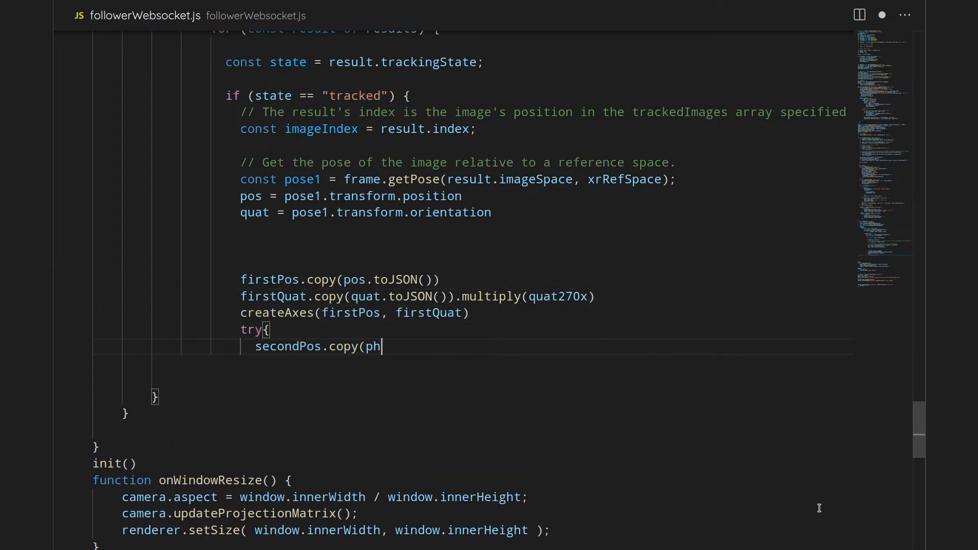
text(ones[0].position))
key(Return)
text(secondQuat.copy()
scroll(810, 501, down, 4)
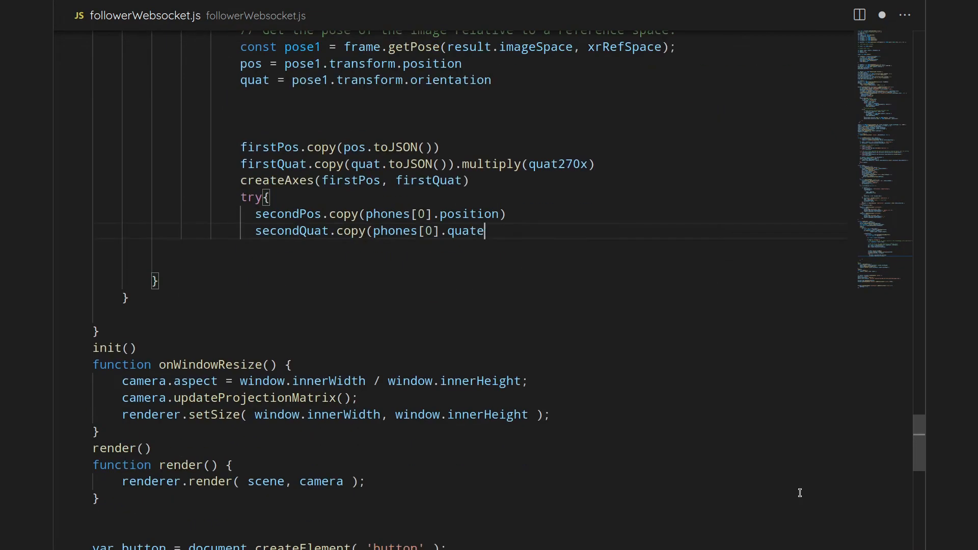
text(phones[0].quaternion))
key(Return)
text(createAxes(secondPos, secondQuat))
key(Return)
text(thirdQuat = firstQuat.clone().multiply)
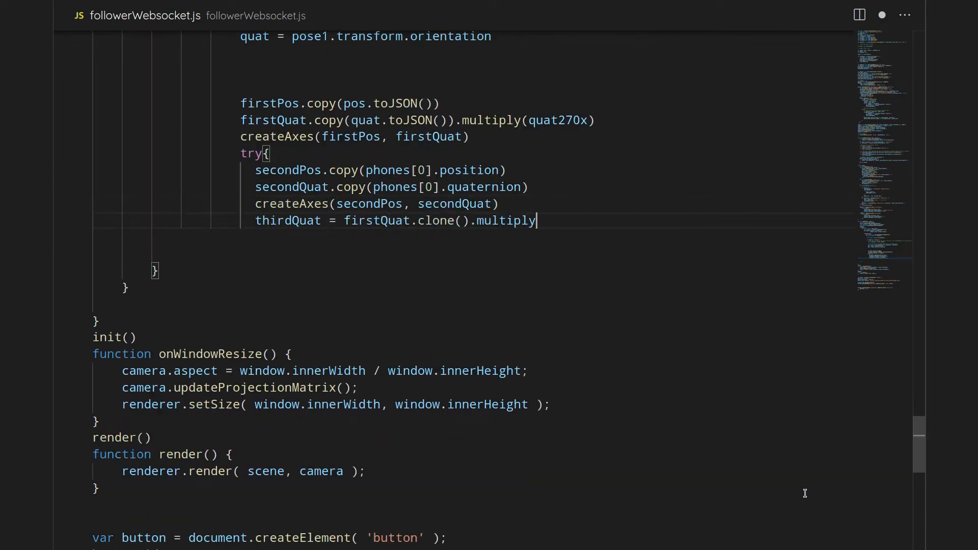
text((secondQuat.clone().inverse()))
key(Return)
text(thirdPos = firstPos.clone().sub(secondPos.clone().applyQuaternion(thirdQu)
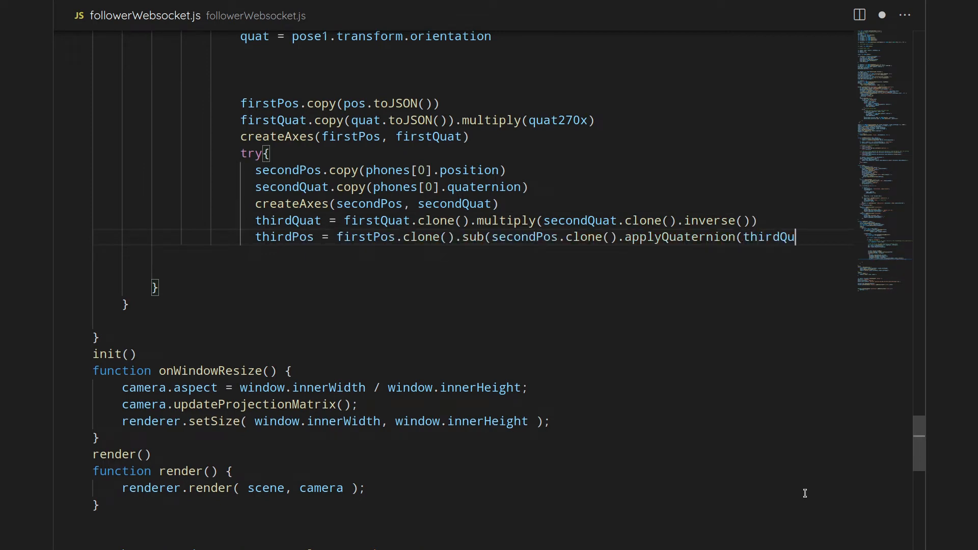
text(at) ))
key(Return)
key(Return)
key(Return)
text(scene.position.copy( thirdP)
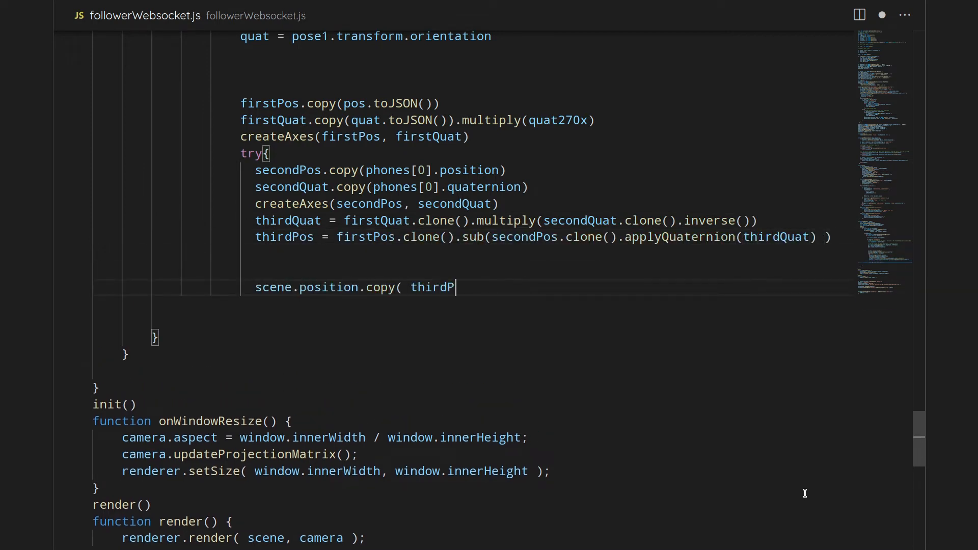
text(os))
- Copy the offset into the scene rotation and origin position/rotation, add the catch, reset getOrigin and the emulated branch
key(Return)
text(scene.quaternion.copy( thirdQuat))
key(Return)
key(Return)
text(origin.position.copy( thirdPos))
key(Return)
text(origin.quaternion.copy( thirdQuat))
key(Return)
text(}catch(e){)
key(Return)
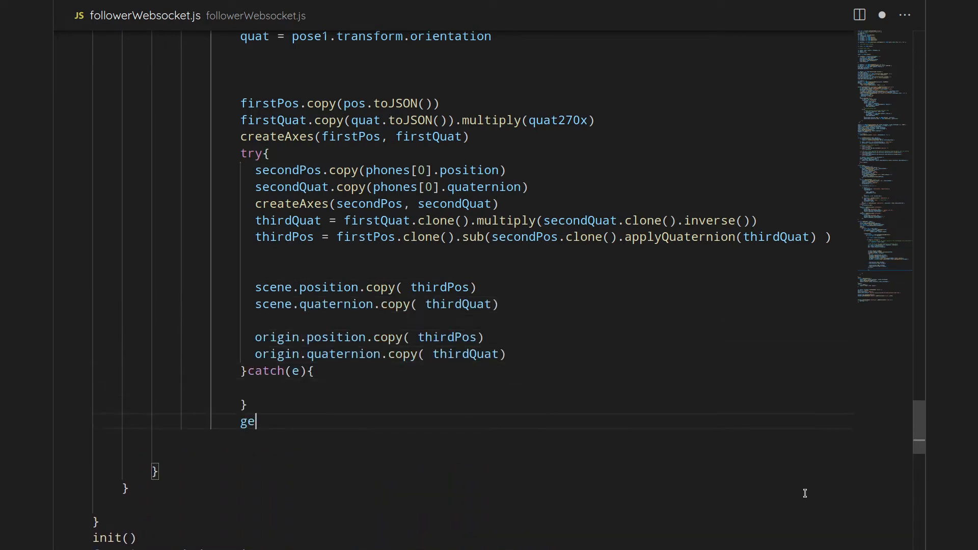
text(tOrigin = false)
key(Return)
text(// HighlightImage()
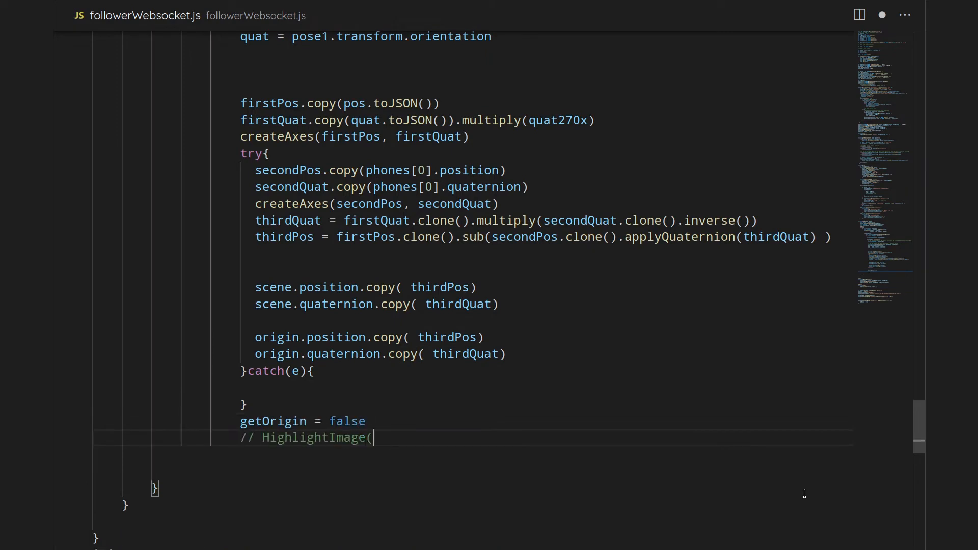
text(imageIndex, pose1);)
key(Return)
text(} else if (state == "emul)
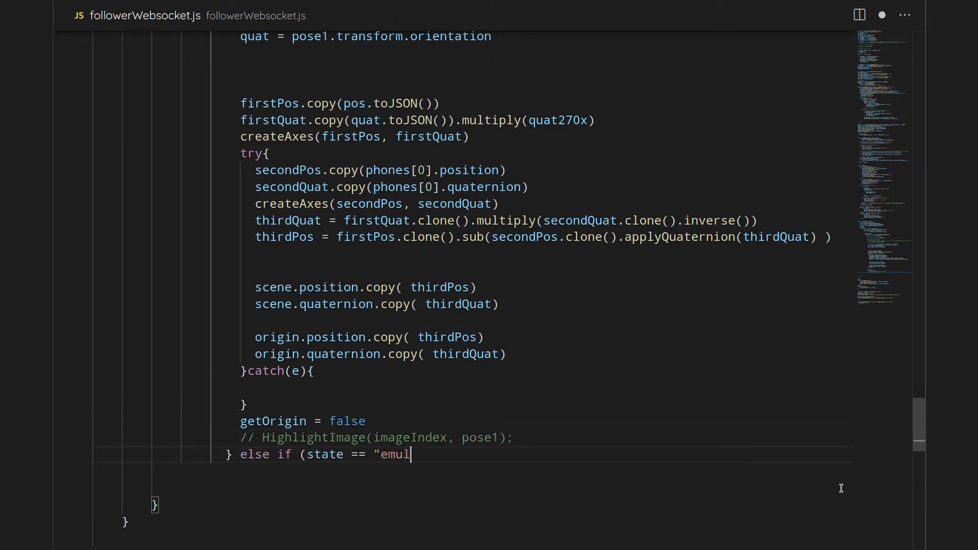
text(ated") {)
key(Return)
text(// FadeImage(imageIndex,)
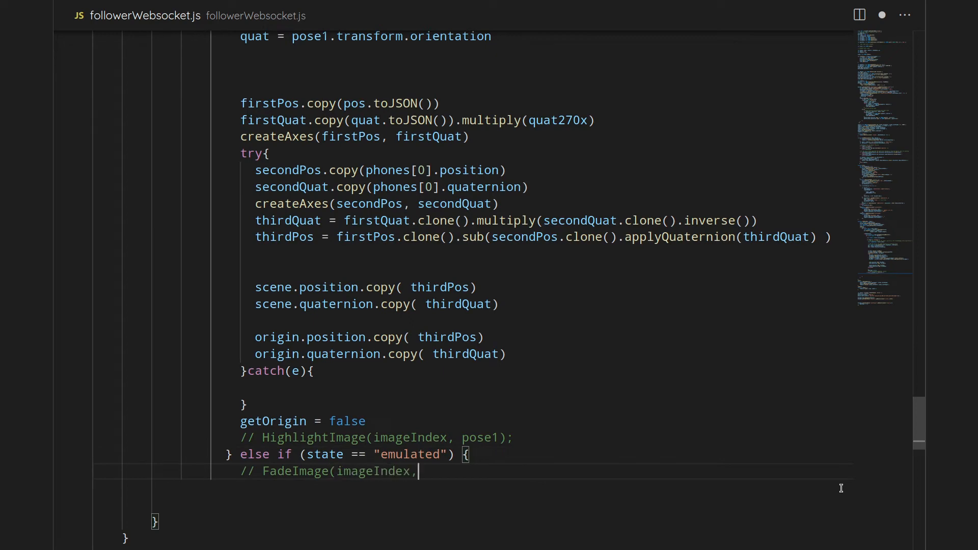
text( pose1);)
key(Return)
text(})
key(Return)
text(}}else{socket.send()
- Otherwise socket.send a fromMobile JSON message with index, quaternion, position and time
key(Return)
text(JSON.stringify({)
key(Return)
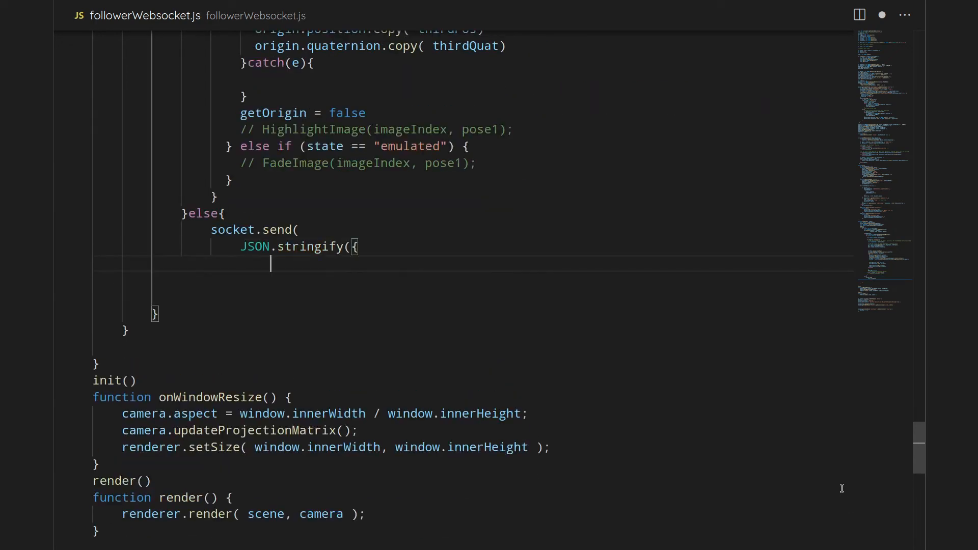
text(type': 'fromMobile',)
key(Return)
text('index': myIndex,)
key(Return)
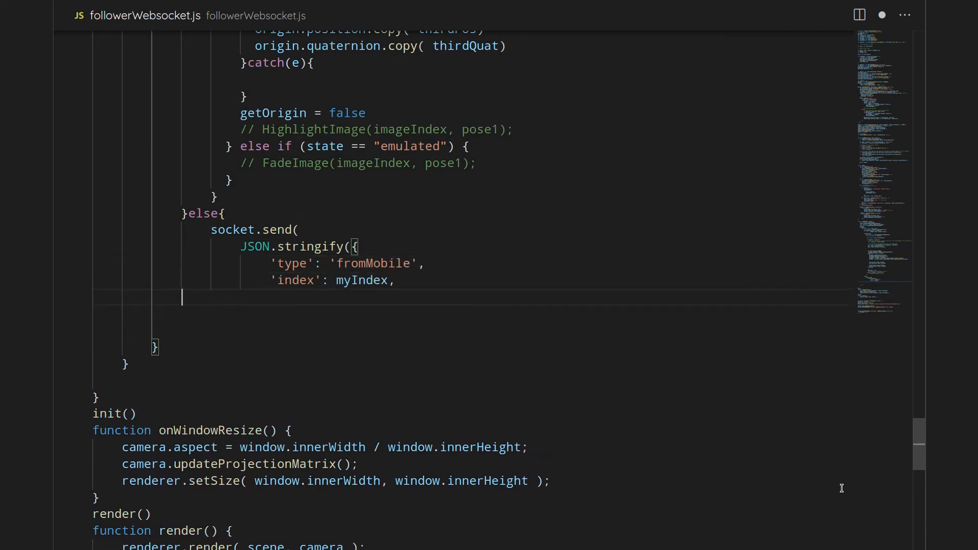
text('quaternion': camera.quaternion.clone().multiply(thir)
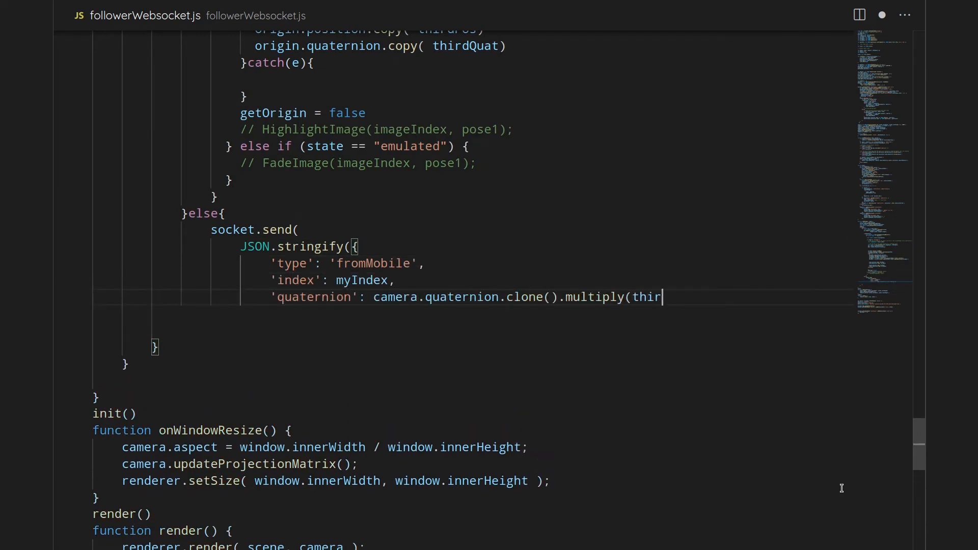
text(dQuat.clone().inverse()).t)
key(Return)
text('position': camera.position.clone().sub(thirdPos).toArray(),)
key(Return)
text('time': clock.getDelta())
key(Return)
text(}))
key(Return)
text() })
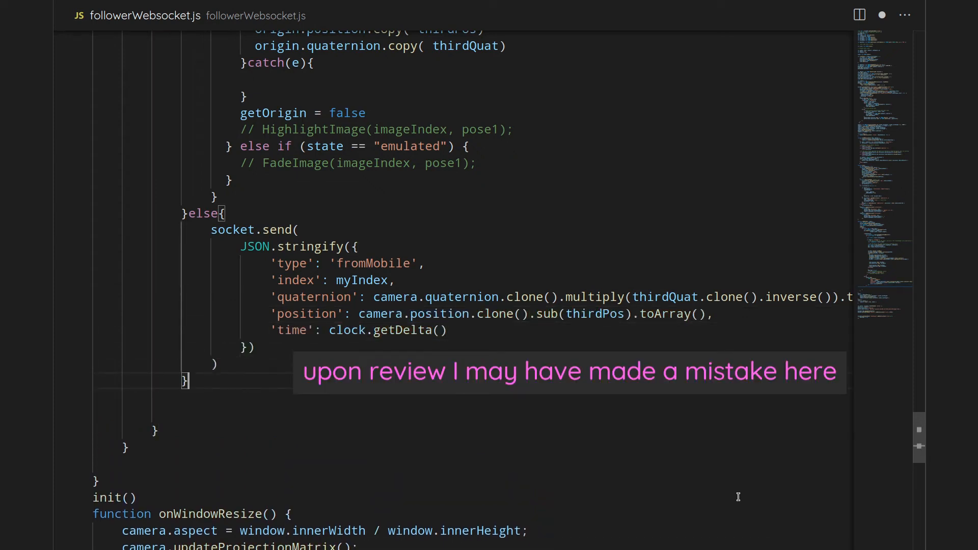
scroll(714, 411, up, 3)
scroll(714, 410, up, 4)
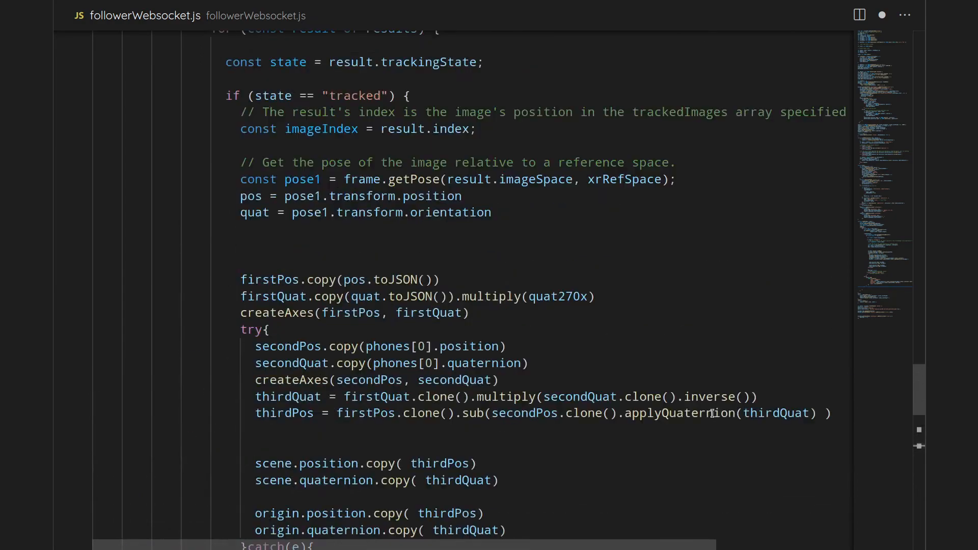
scroll(714, 410, up, 5)
scroll(489, 268, down, 5)
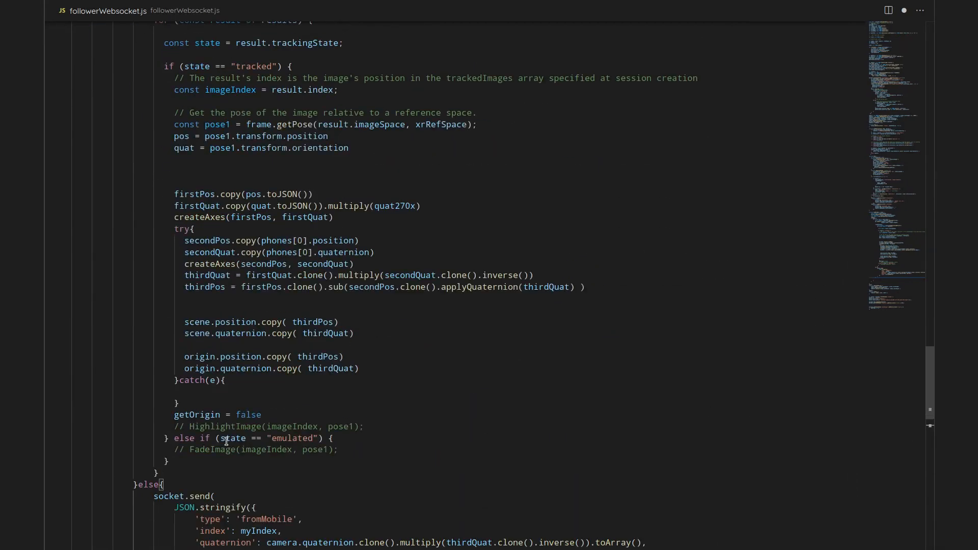
scroll(203, 421, down, 5)
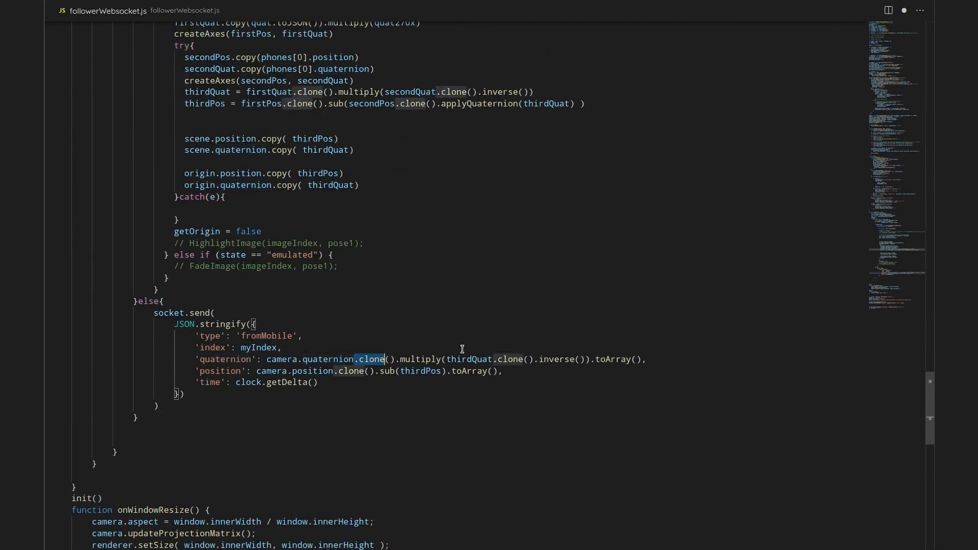
- Strip the inverse offsets so the message sends the raw camera quaternion and position
drag(356, 362, 591, 359)
key(BackSpace)
click(334, 371)
drag(334, 372, 451, 372)
key(BackSpace)
key(Down)
key(Down)
key(Down)
key(Up)
key(Up)
key(Down)
key(ctrl+shift+k)
key(Up)
- Delete the image-tracking block above socket.send and re-indent the send into the view loop
click(153, 312)
scroll(154, 229, up, 10)
shift+click(91, 77)
key(BackSpace)
key(Tab)
key(Tab)
key(Tab)
scroll(546, 149, up, 1)
scroll(561, 145, up, 4)
key(ctrl+plus)
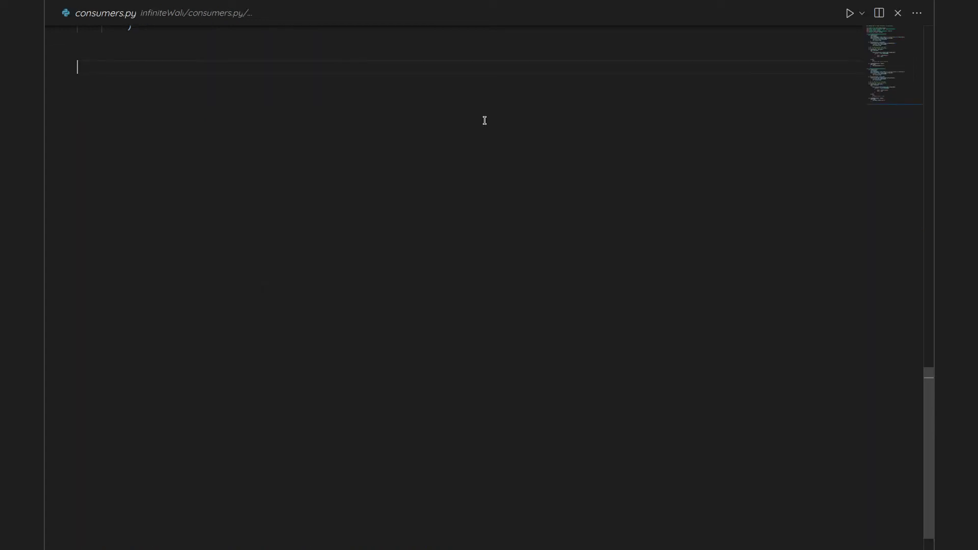
text(teamCount = {}#Assuming this doesn't get too big)
- Define teamCount and the teamDevice consumer whose connect accepts and joins the team group
key(Return)
text(c)
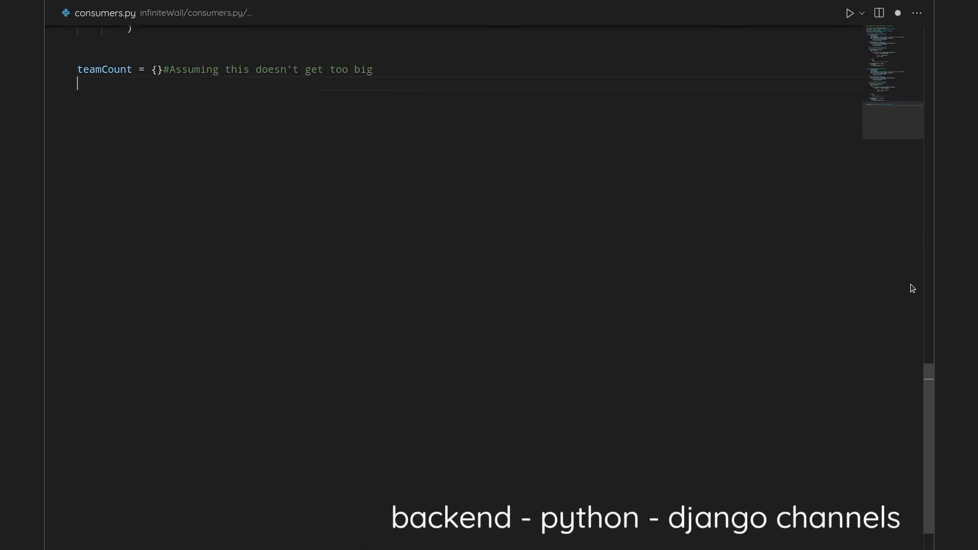
text(e(WebsocketConsumer):)
key(Return)
text(def connect(self):)
key(Return)
text(Name = self.scope['url_route']['kwa)
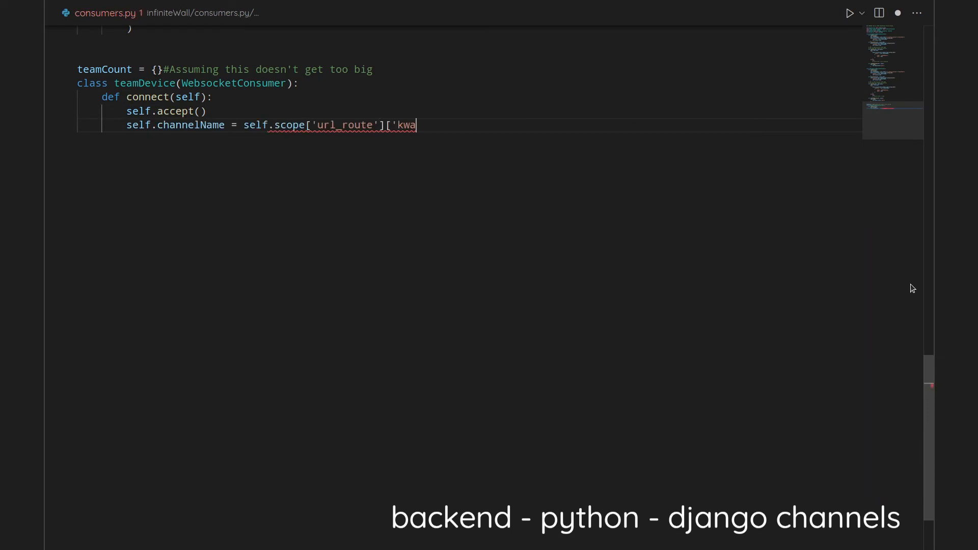
text(rgs']['channelName'])
key(Return)
text(async_to_sync(self.channel_layer.group_)
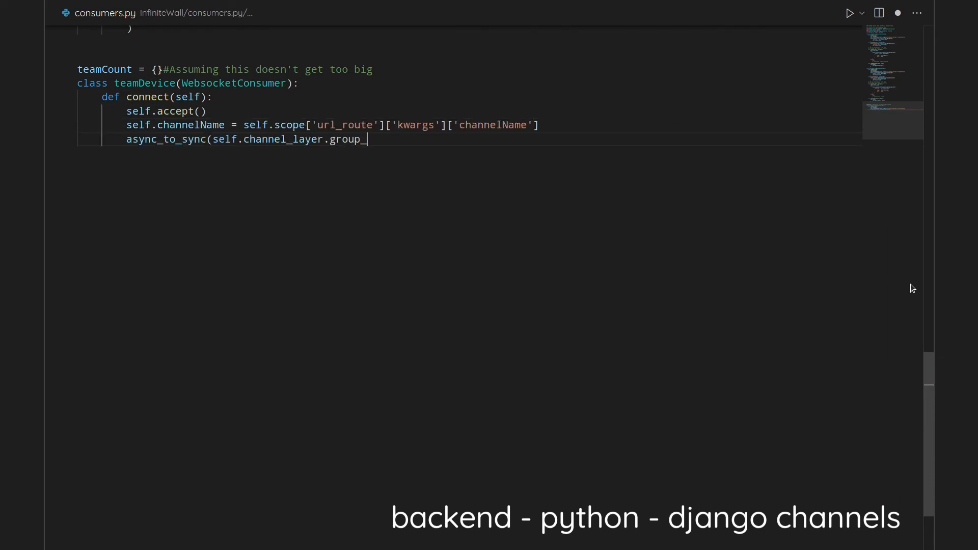
text(add)()
key(Return)
text(self.channelName,)
key(Return)
text(self.channel_name)
key(Return)
text())
key(Return)
key(Tab)
key(Tab)
text(global teamCount)
- Track the device index in the global teamCount, starting a new team list at index 0 on exception
key(Return)
text(try:)
key(Return)
text(dex = len(teamCount['team' + self.channelName]))
key(Return)
text(lf.index= index)
key(Return)
text(teamCount['team' + self.channelName].append(index))
key(Return)
text(except Exception as e:)
key(Return)
text(print(e) index = 0)
key(Return)
text(self.index = 0)
key(Return)
text(teamCount['team' + self.channelName] = [0])
key(Return)
key(BackSpace)
text(self.send(text_data=json.dumps({)
- Send the connect message with index and connects fields back to the device
key(Return)
text("type": "connect",)
key(Return)
text("index": index,)
key(Return)
text(nnects": teamCount['team' + self.channelName])
key(Return)
text(})))
key(Return)
- Add disconnect that removes the channel from the team group inside a try/except
key(Return)
text(def disconnect(self, close_code):)
key(Return)
text(async_to_sync(self.channel_layer.group_discard)()
key(Return)
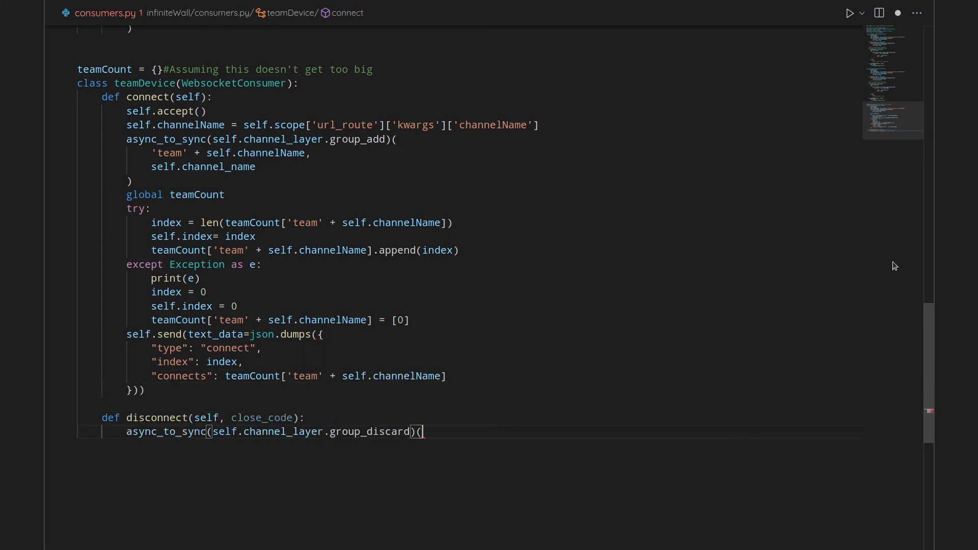
text('tea)
scroll(892, 261, down, 5)
text(m'+ self.channelName,)
key(Return)
text(self.channel_name)
key(Return)
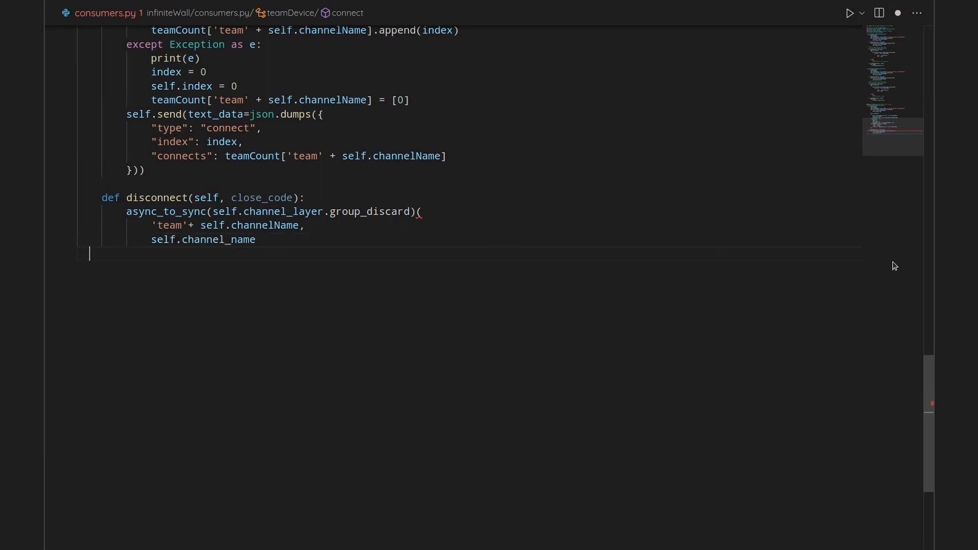
text()try:)
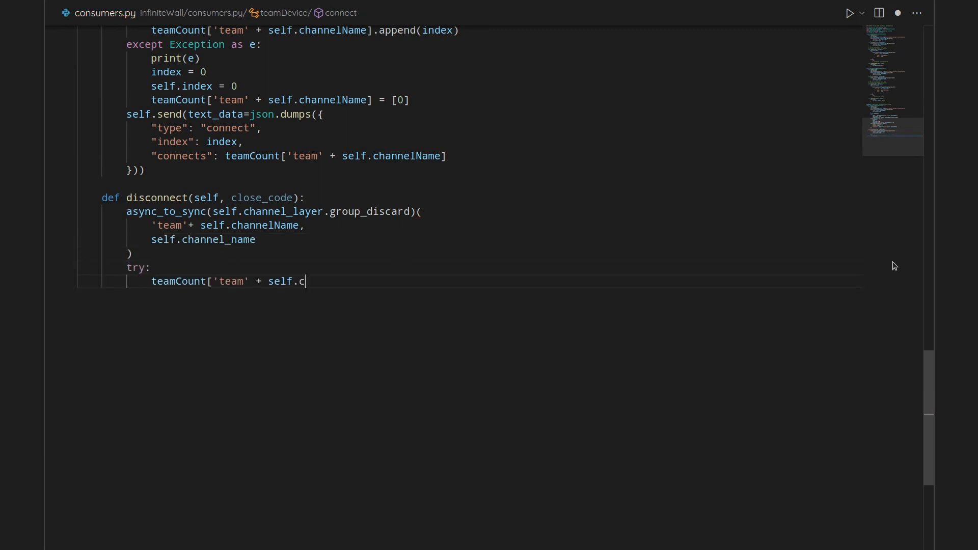
text(annelName].remove(self.index))
key(Return)
text(except:)
key(Return)
text(pass)
- Add receive that group_sends text_data to the team as a sendTo message with index and data
key(Return)
text(# This is dumb and will break when)
key(Return)
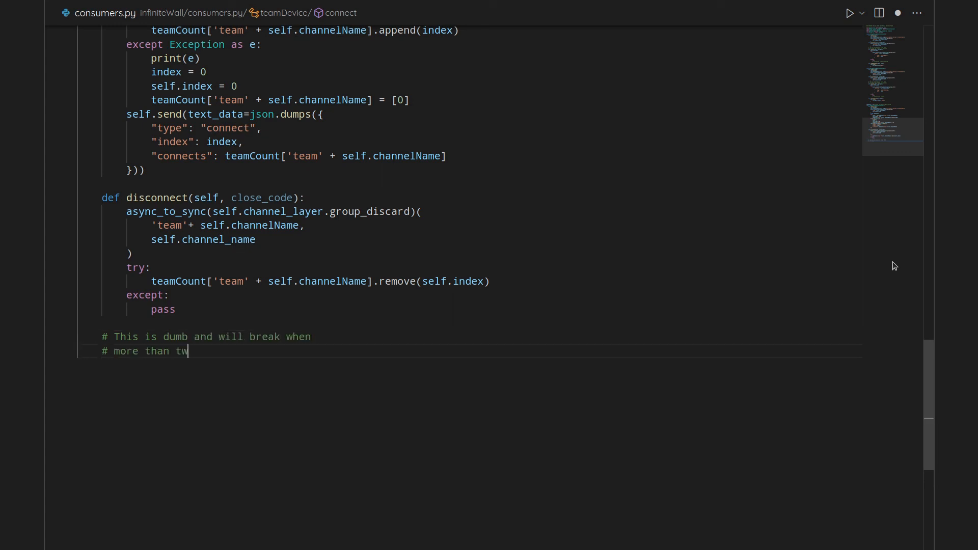
text(clients are connects)
key(Return)
text(def receive(self, text_data):)
key(Return)
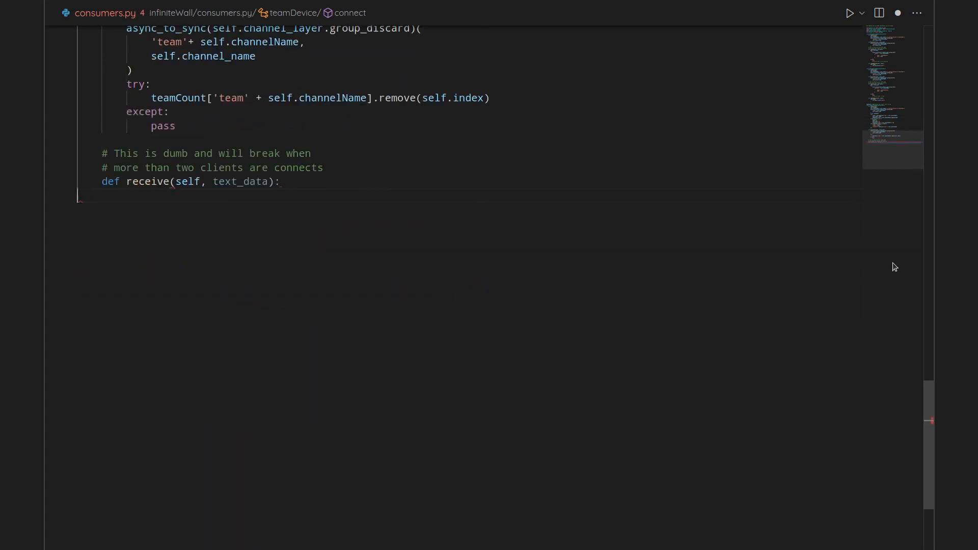
text(data = text_data)
key(Return)
text(try:)
key(Return)
text(async_to_sync(self.chan)
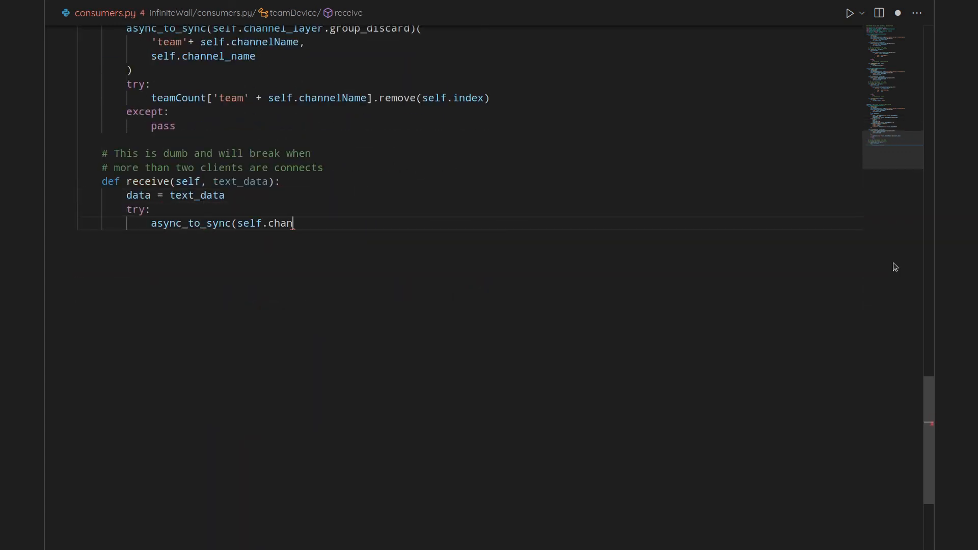
text(nel_layer.group_send)()
key(Return)
text('team' + self.channelName,)
key(Return)
text({)
key(Return)
text(': 'sendTo',)
key(Return)
text('index': self.index,)
key(Return)
text('data': data)
key(Return)
text(}             )         except:             pass             # second socket is open      def sendTo(self, event):         self.send(             text_data= even)
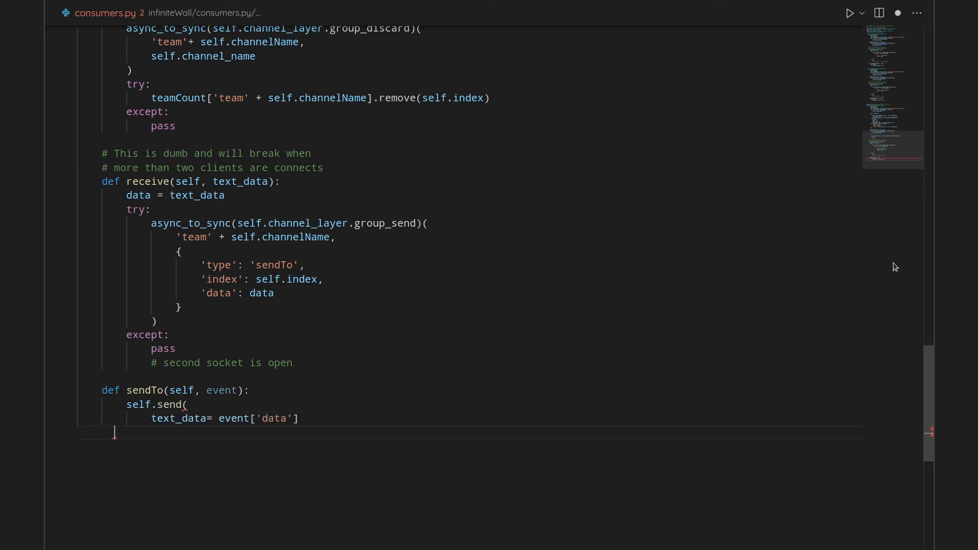